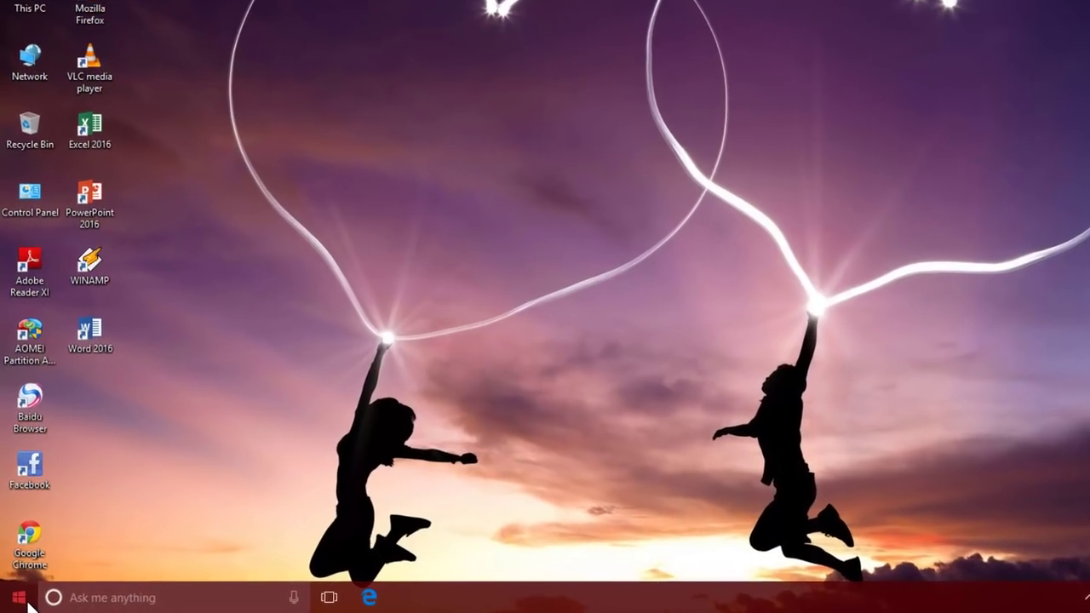
- Search Start for recoverydrive.exe, then open Control Panel from the power-user menu instead
click(17, 600)
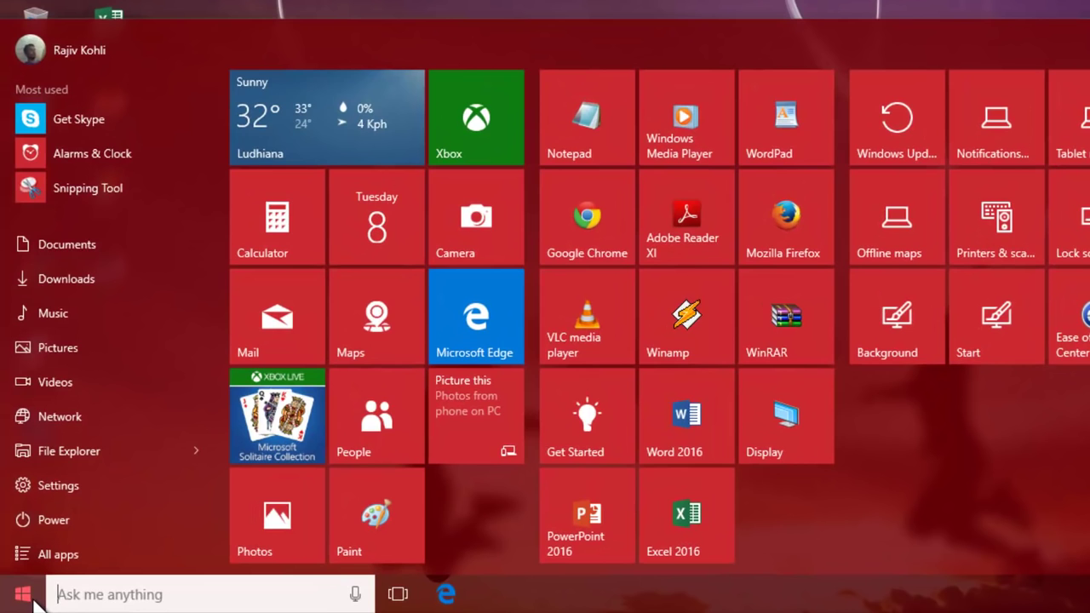
text(recoverydr)
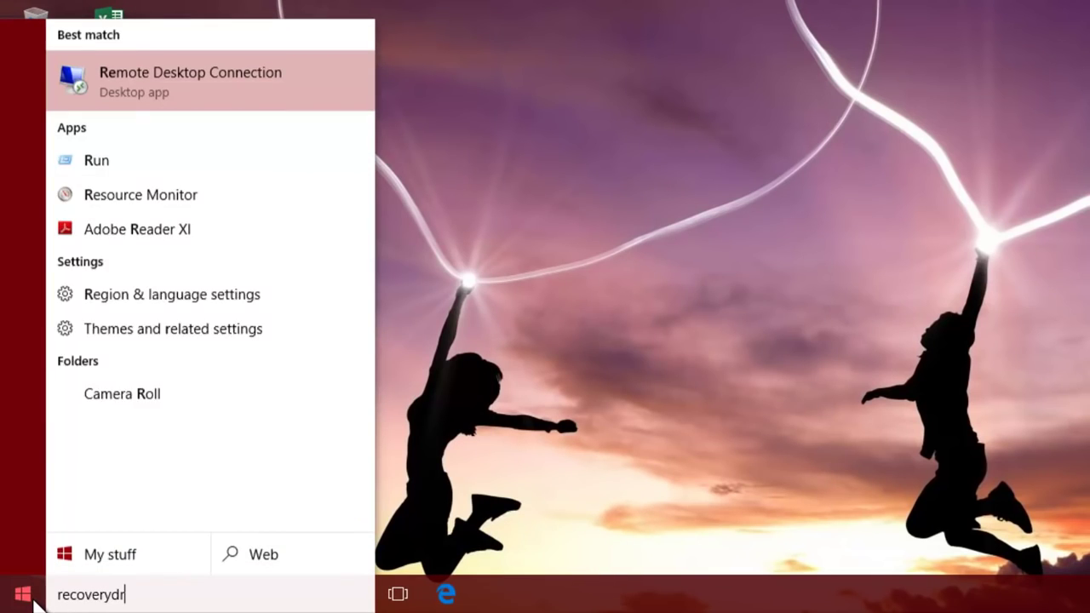
text(ive.exe)
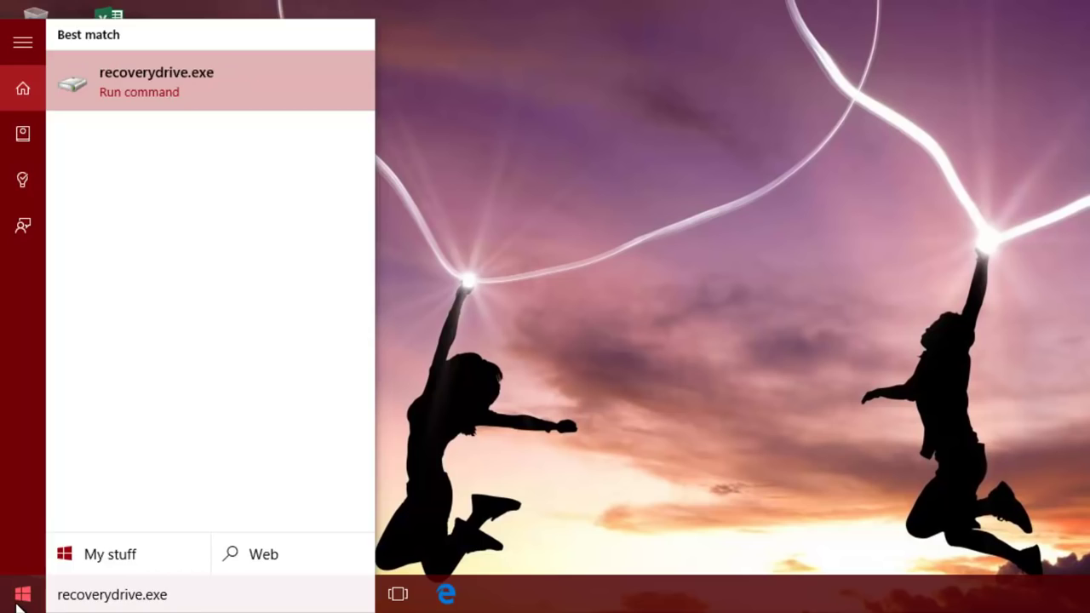
key(Return)
right_click(22, 599)
click(66, 479)
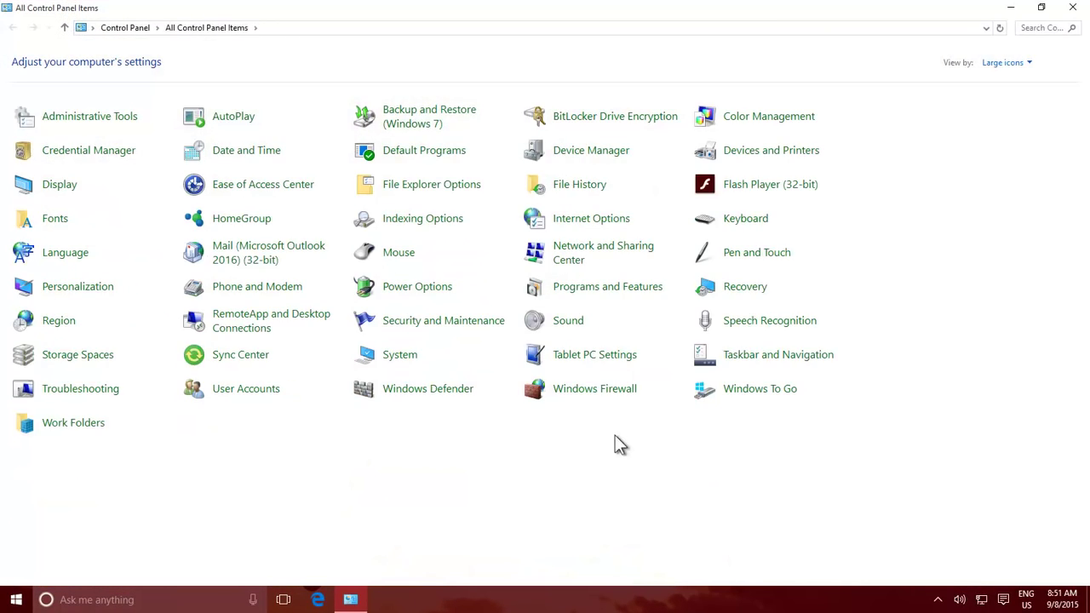
- Go to Recovery in Control Panel and choose 'Create a recovery drive'
click(737, 290)
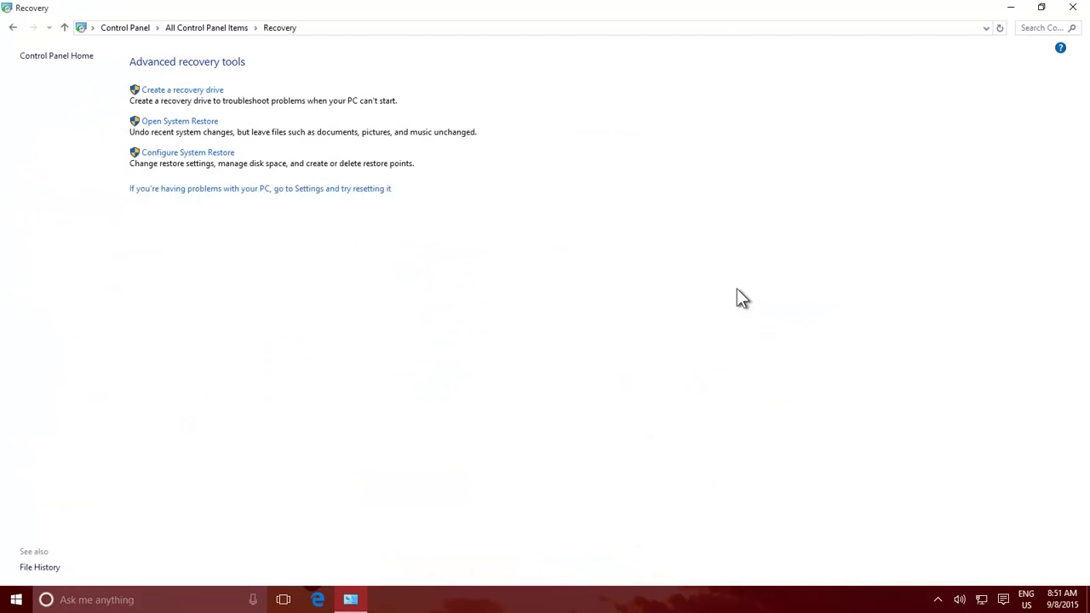
click(227, 92)
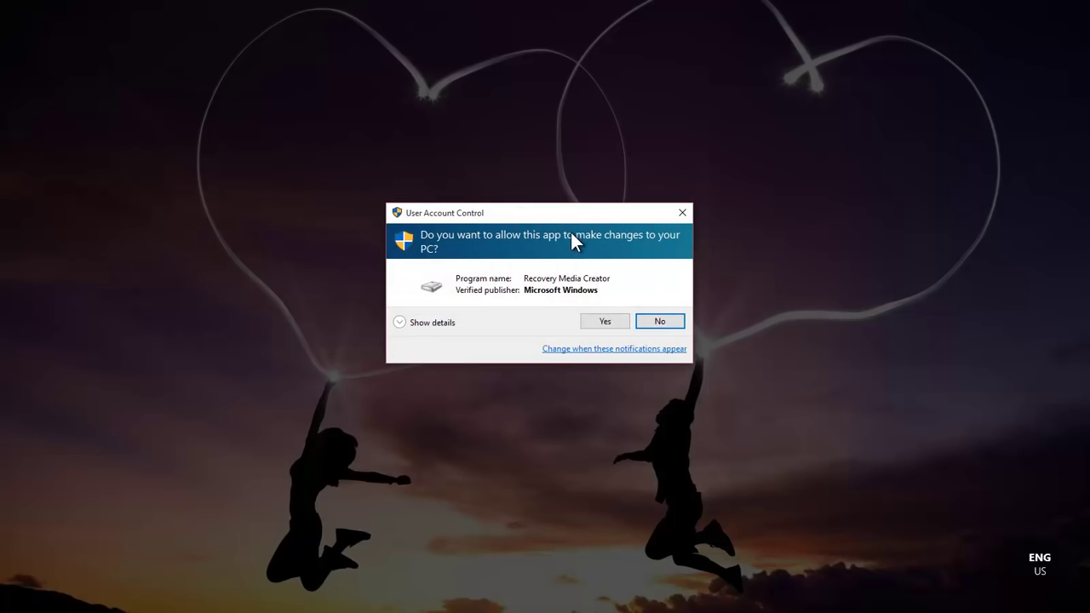
- Approve the User Account Control prompt for Recovery Media Creator
click(595, 320)
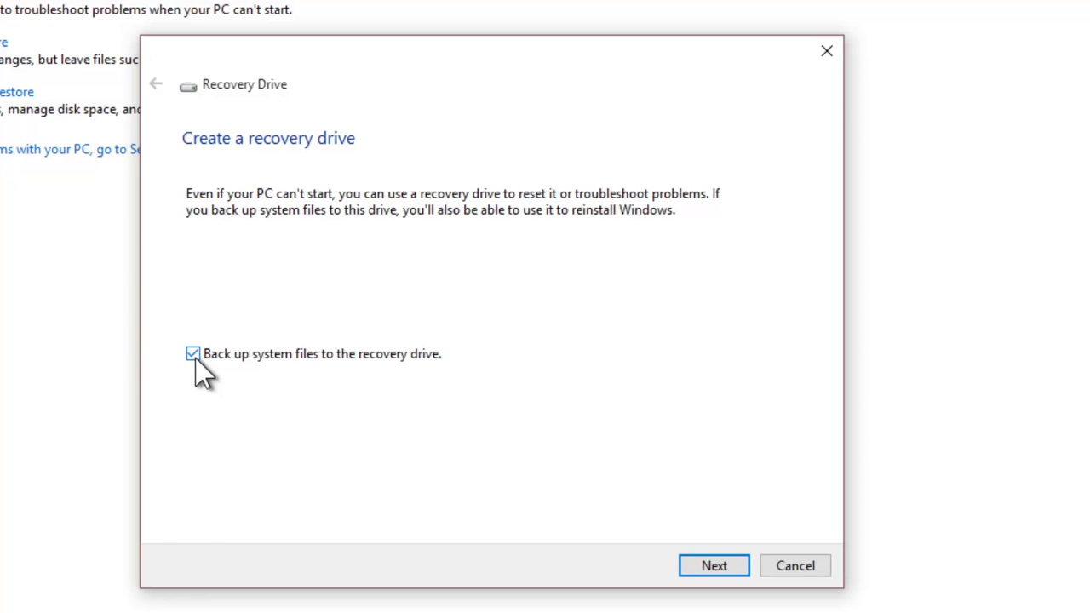
- Turn off system file backup and pick the L:\ (RECOVERY) flash drive as the target
click(192, 354)
click(714, 566)
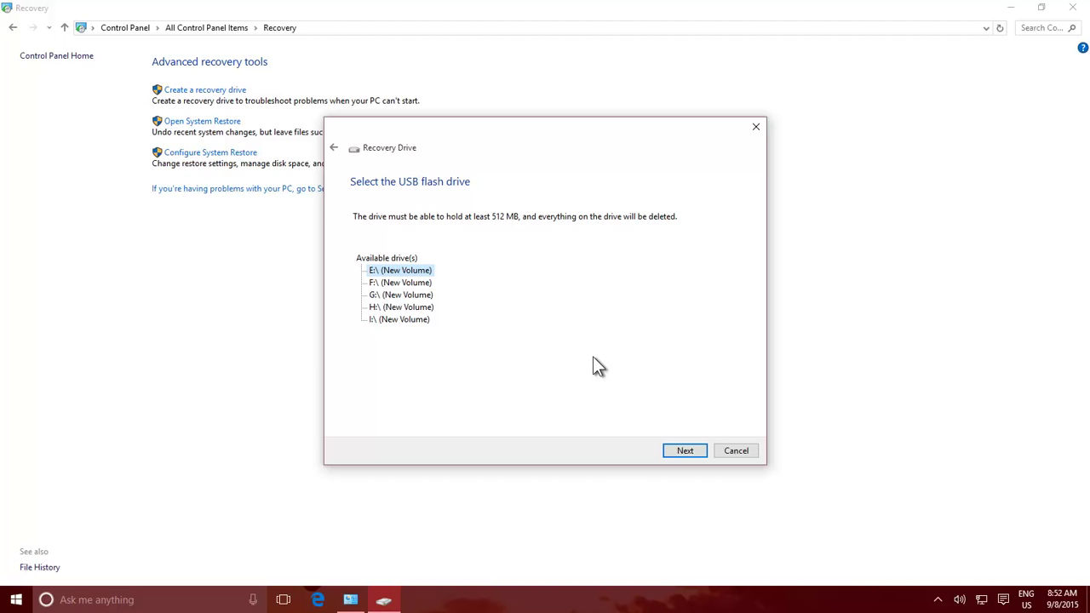
key(Return)
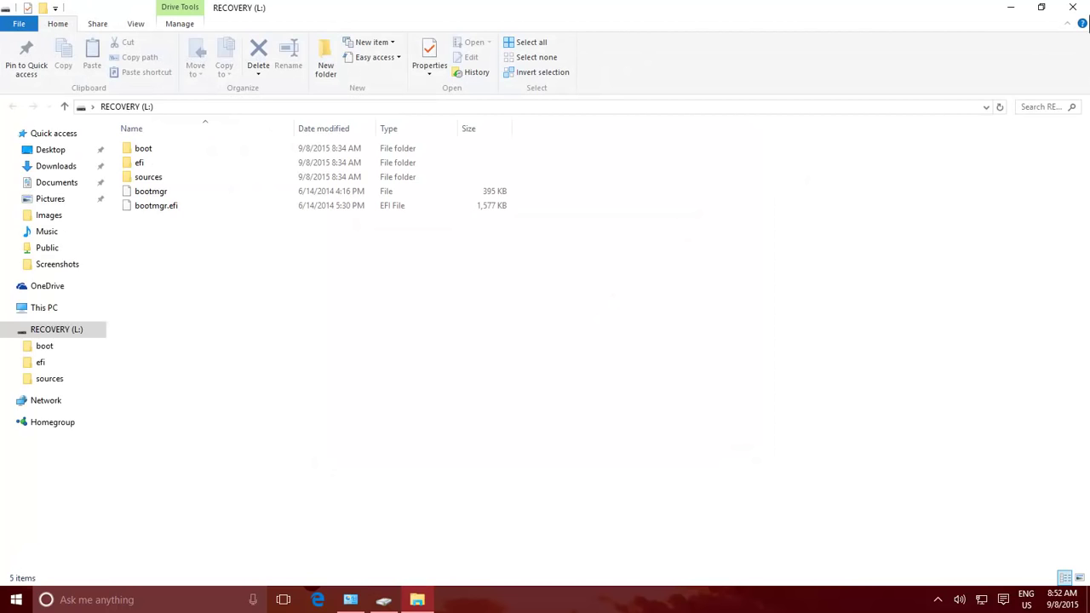
click(1072, 6)
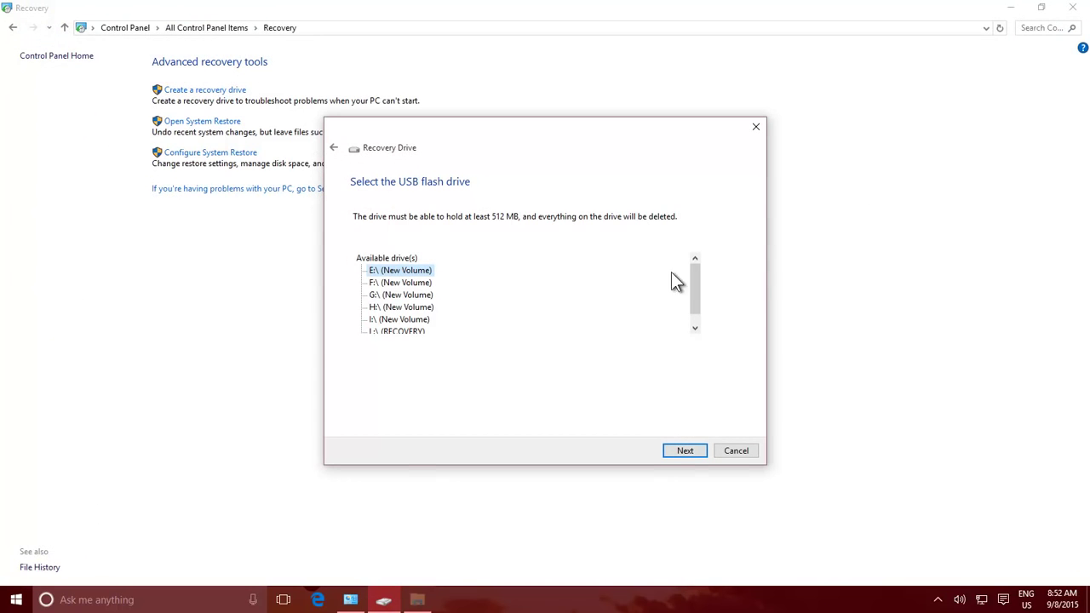
scroll(699, 290, down, 1)
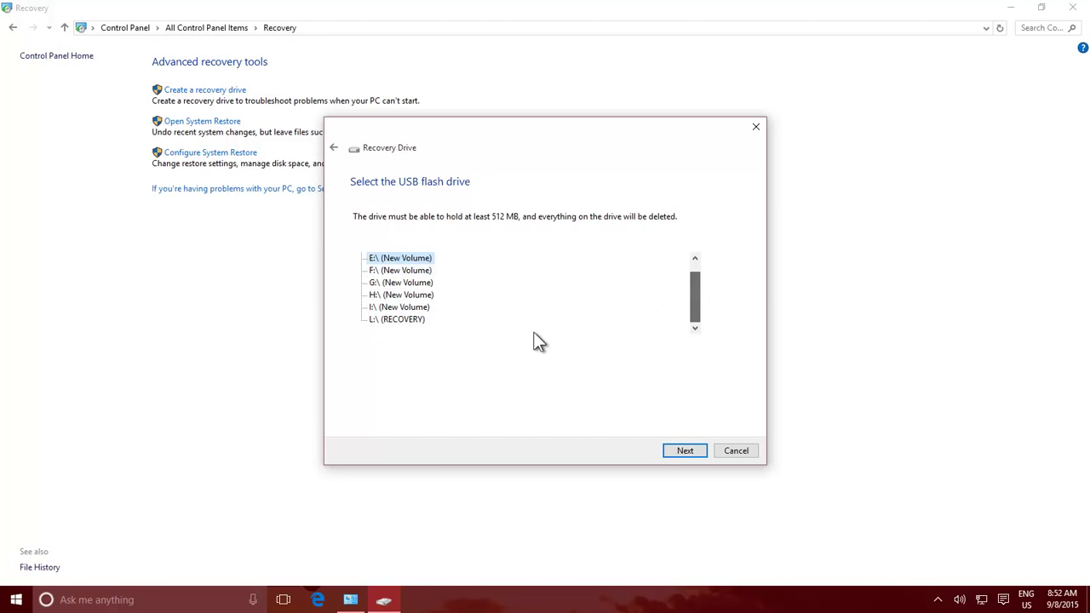
click(407, 321)
click(674, 450)
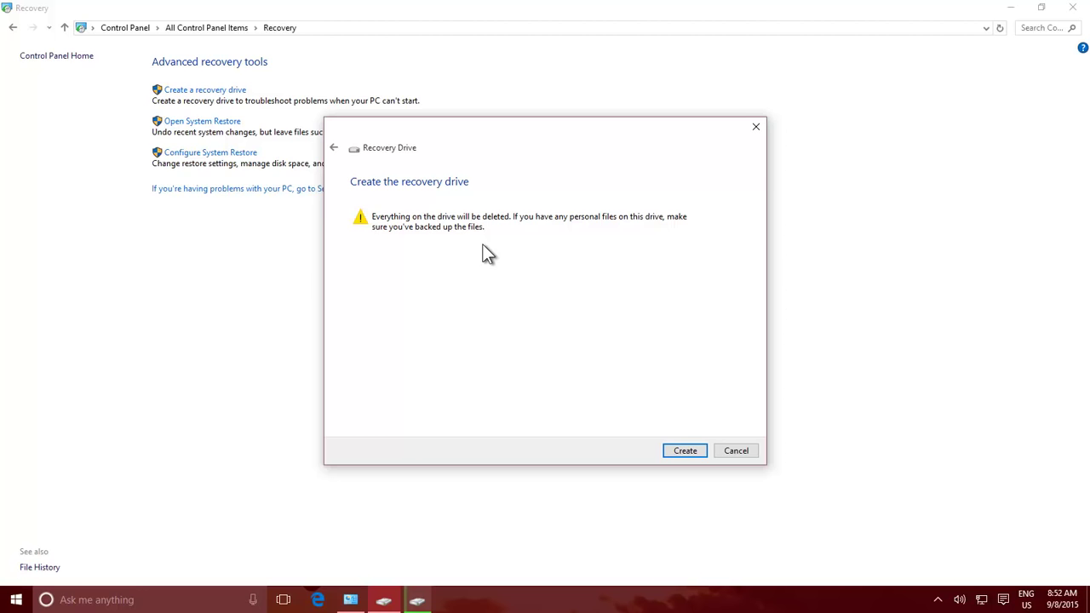
- Create the recovery drive on the flash drive, finish the wizard and close Recovery
click(684, 450)
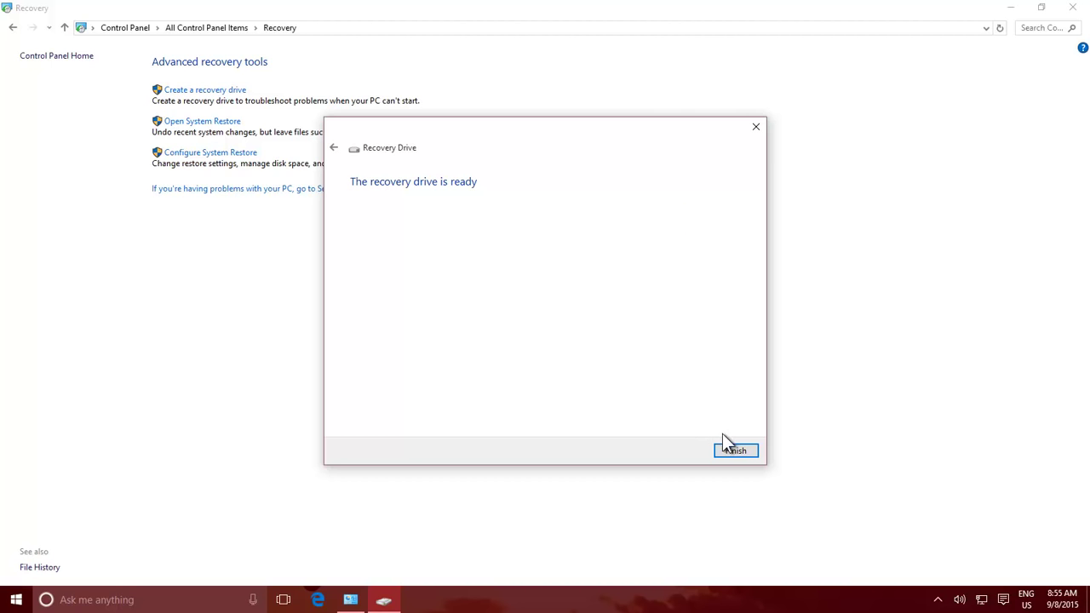
click(737, 451)
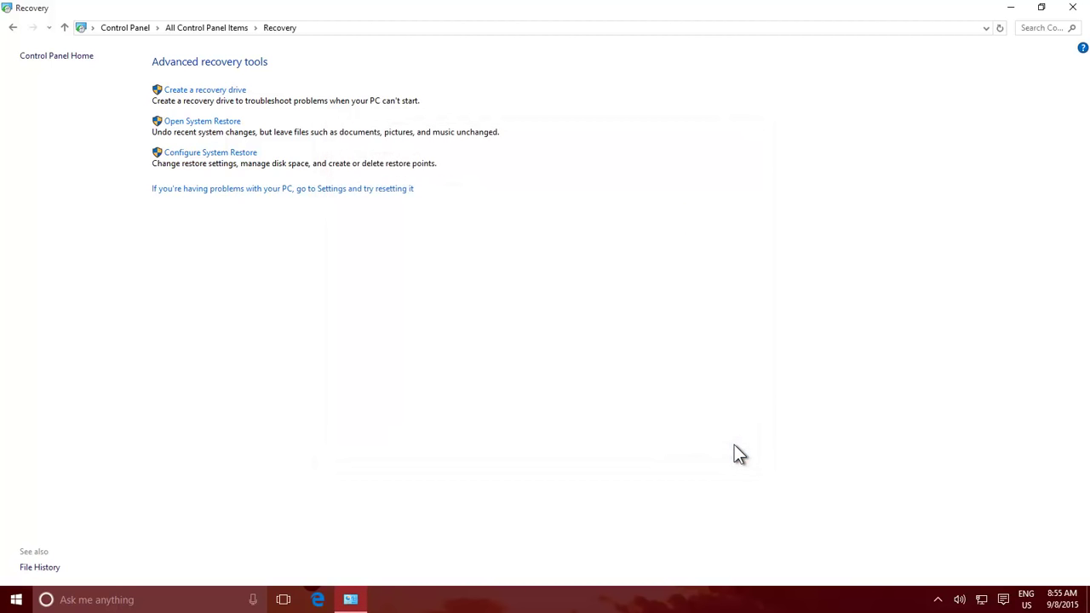
click(1072, 7)
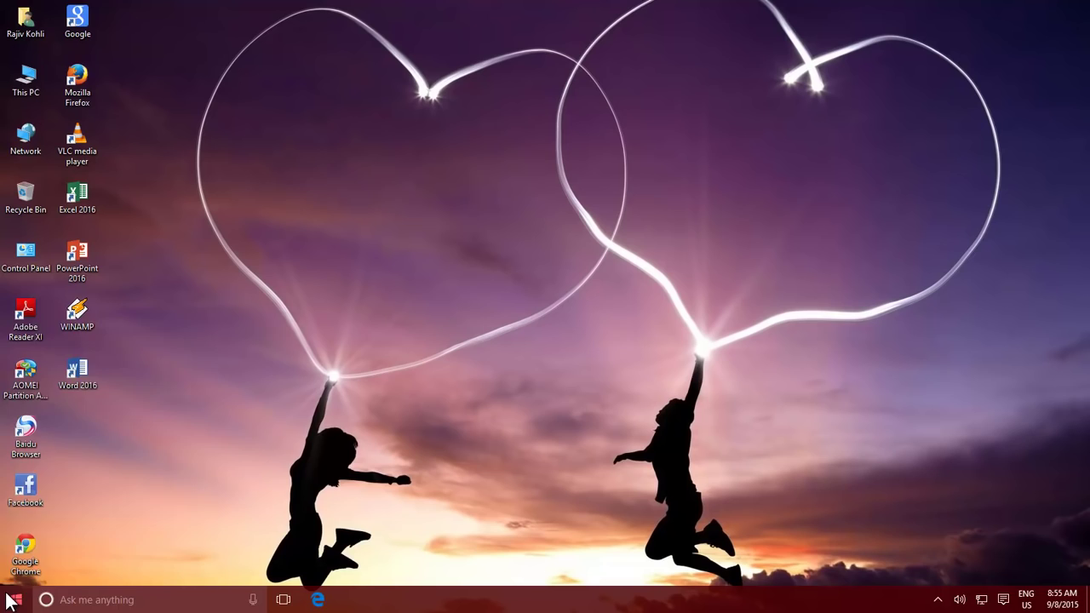
- Restart the computer from the Start button's power-user menu
right_click(12, 596)
mouse_move(53, 566)
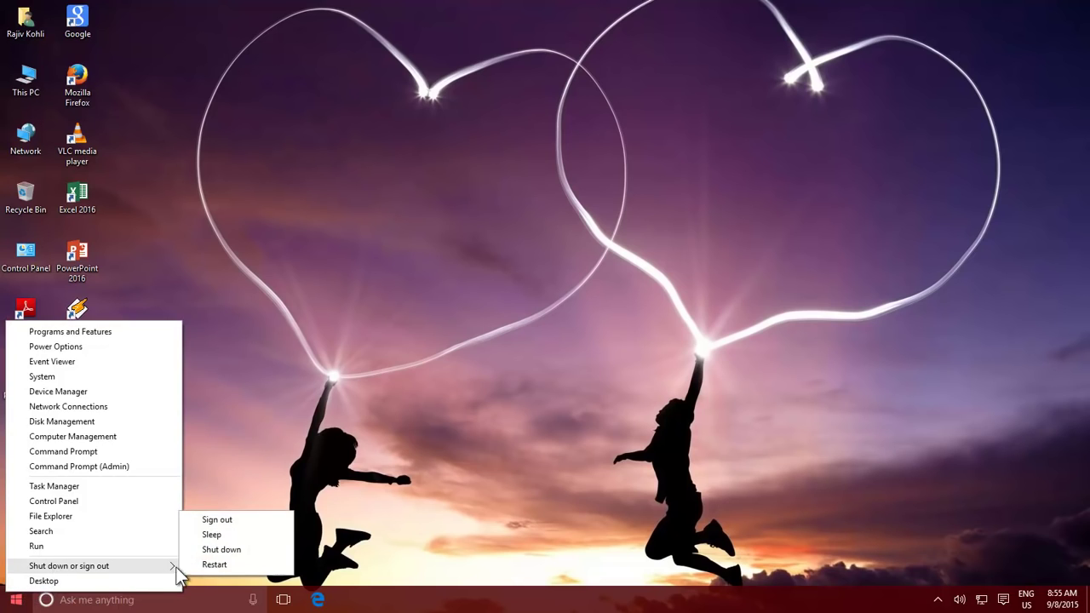
click(214, 564)
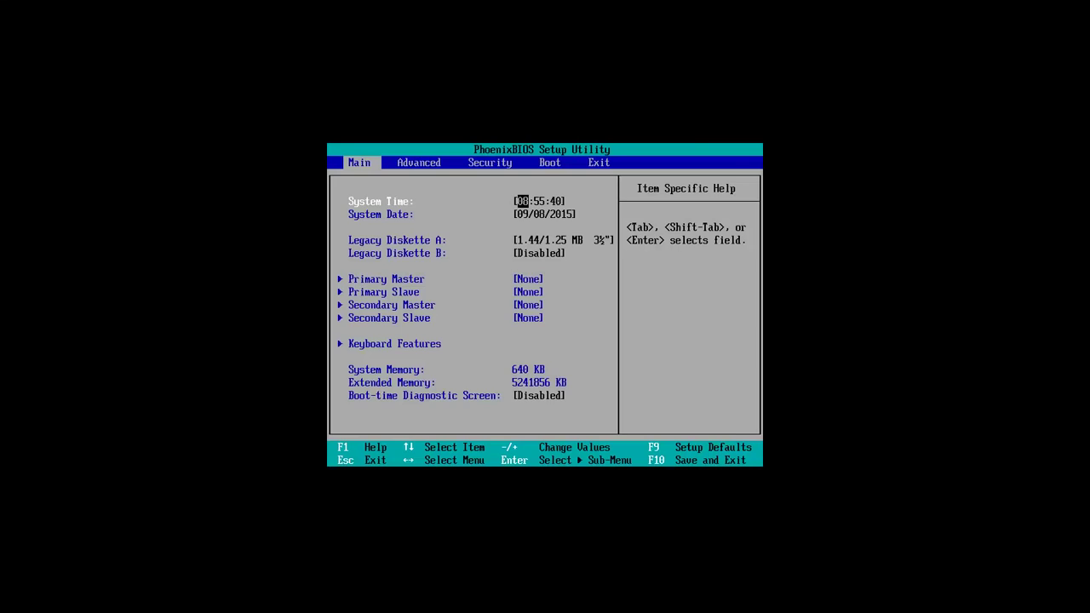
- Move Hard Drive above CD-ROM Drive in the Boot tab, then request save and exit
key(Right)
key(Right)
key(Right)
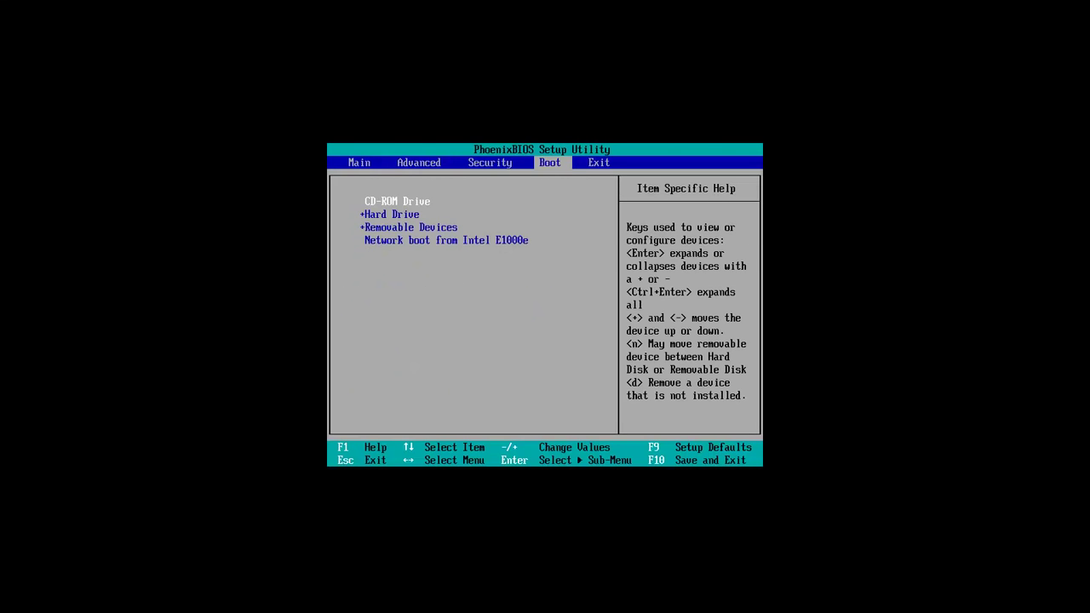
key(Down)
key(plus)
key(Return)
key(Down)
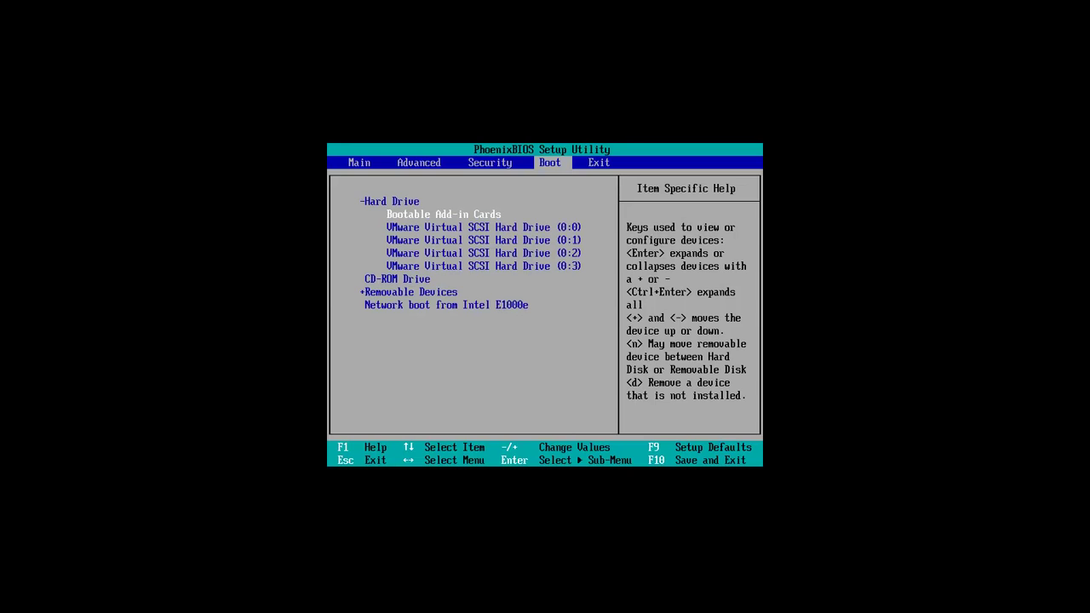
key(Right)
key(Return)
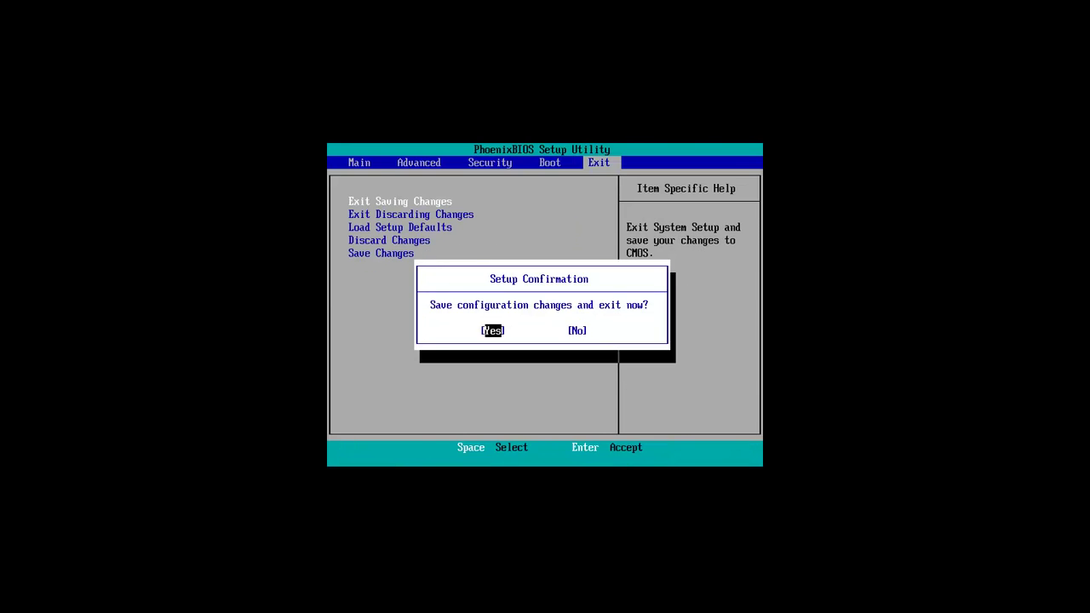